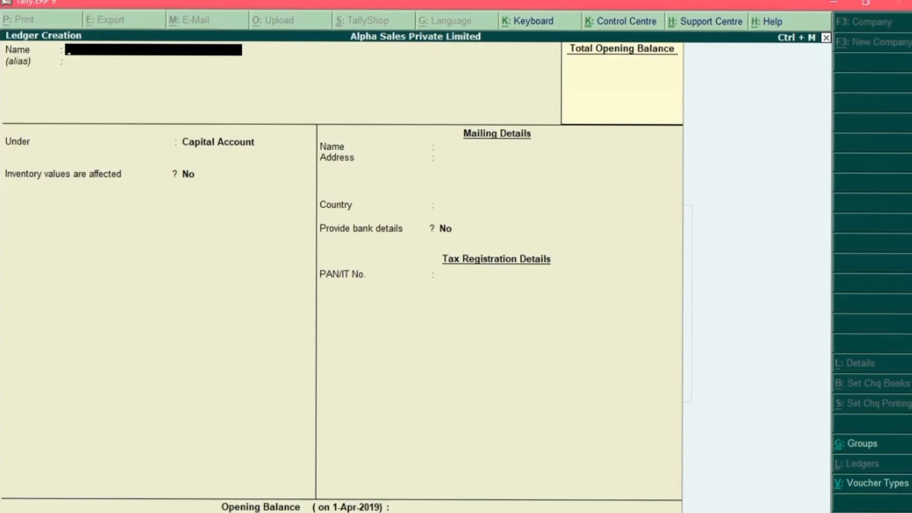
Step: Name the new ledger Owner's Capital and place it under the Capital Account group, leaving the alias blank
type("Owner's Capital")
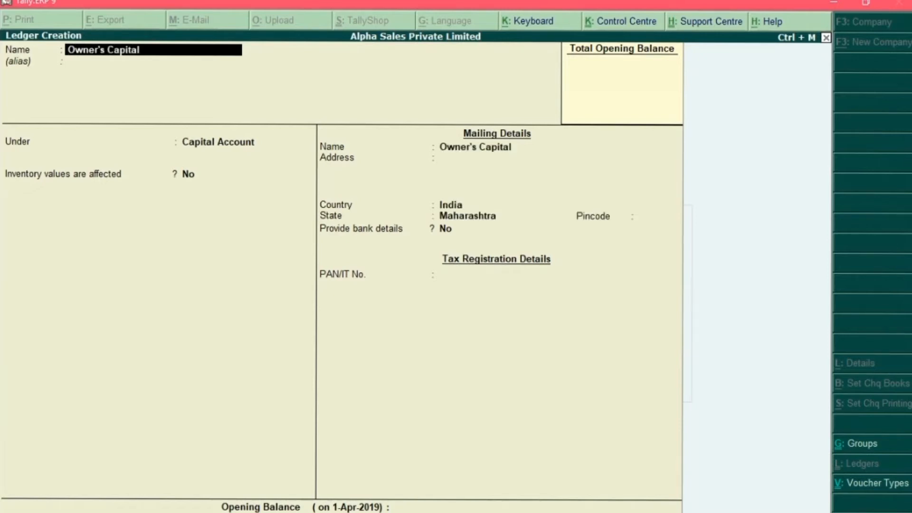
key("Return")
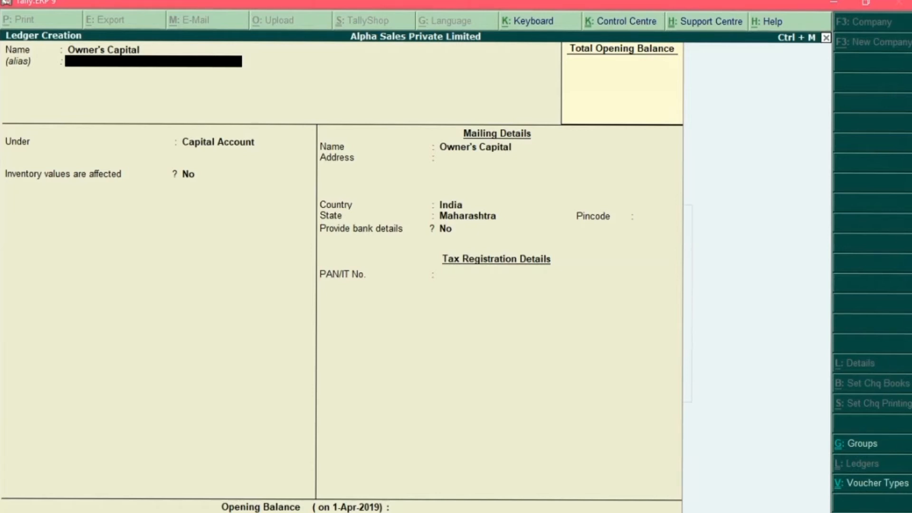
key("Return")
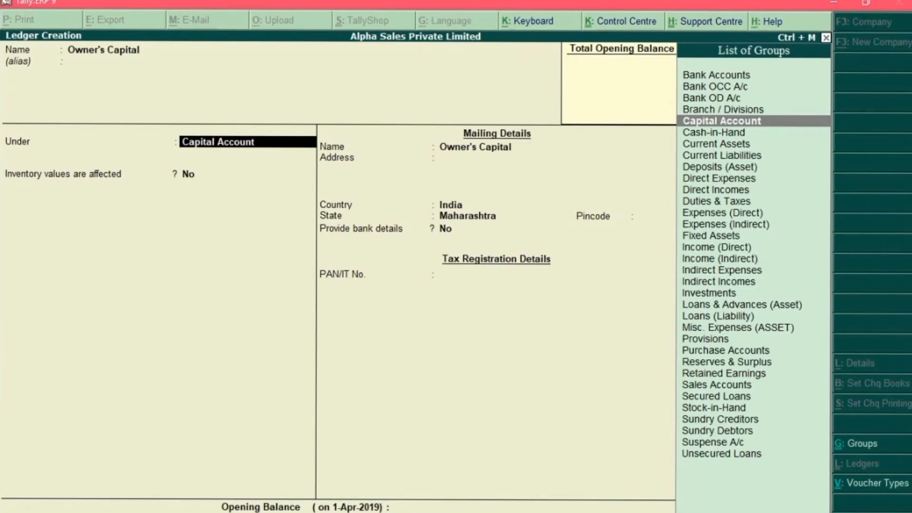
key("Return")
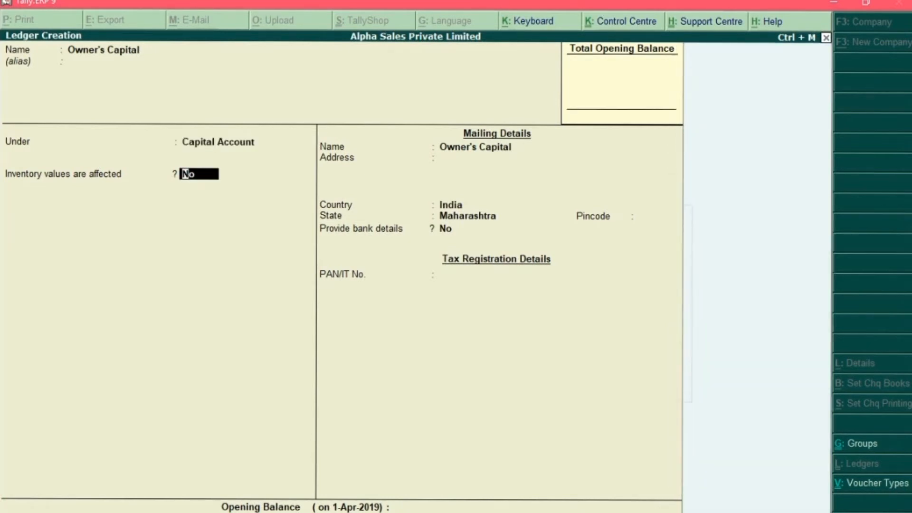
Step: Accept no inventory effect, country India, state Maharashtra and no bank details for the Owner's Capital ledger, leaving the address blank
key("Return")
key("Return")
key("Return")
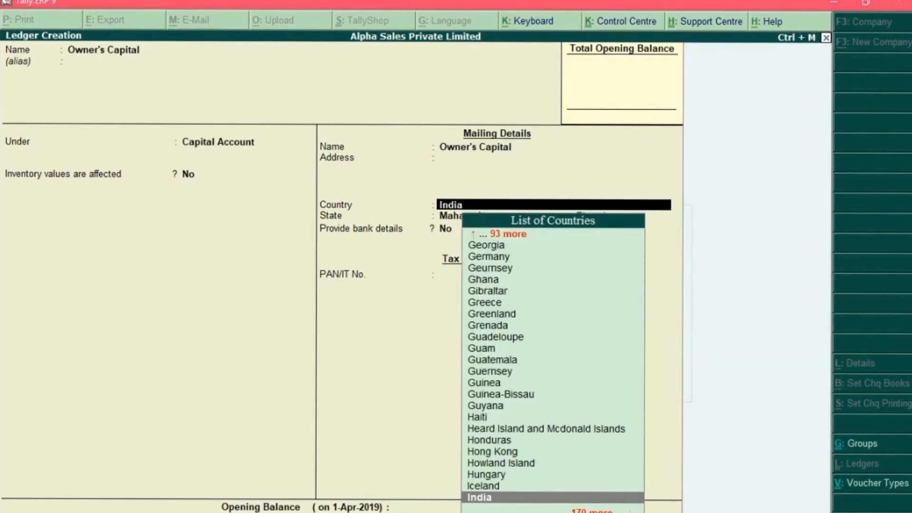
key("Return")
key("Return")
key("Return")
key("Return")
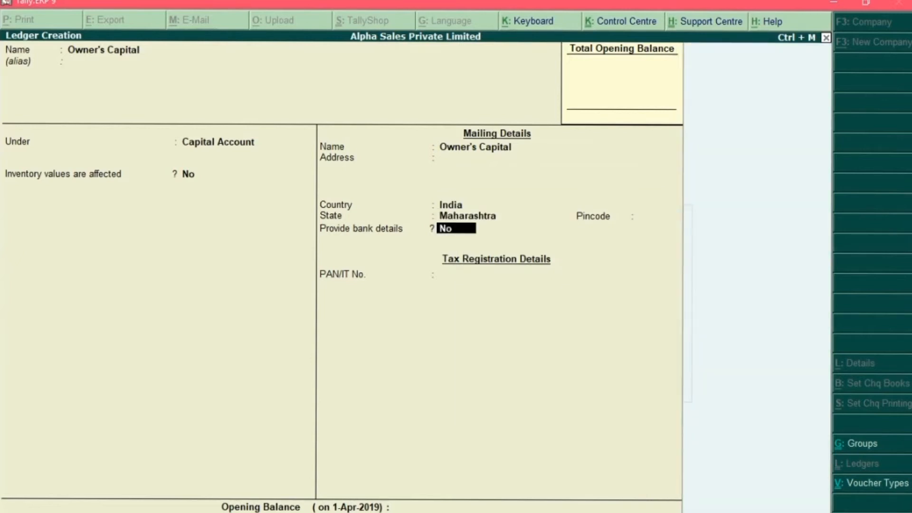
key("Return")
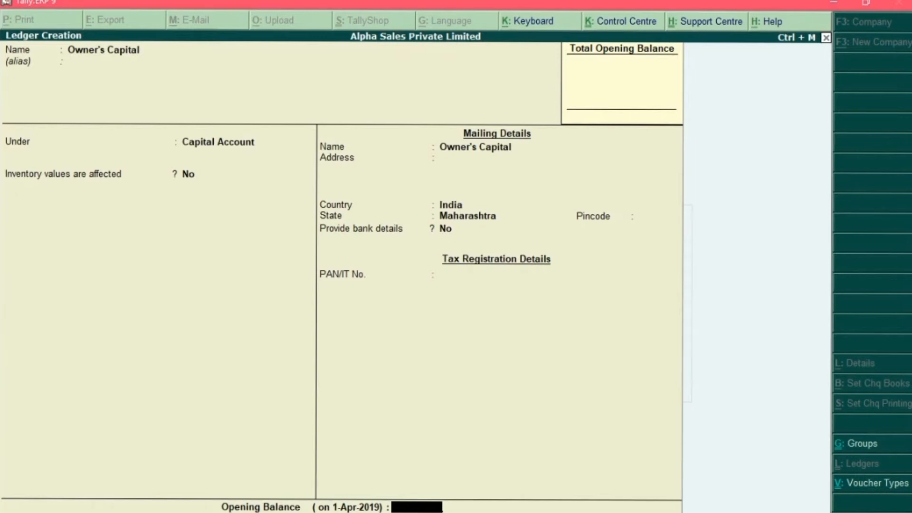
Step: Give Owner's Capital an opening balance of 104500 Cr and save the ledger
type("104500")
key("Return")
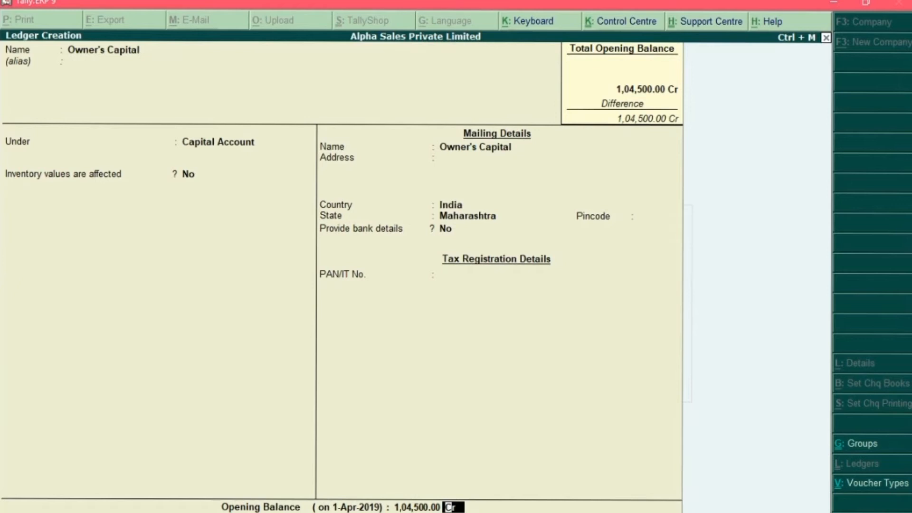
key("Return")
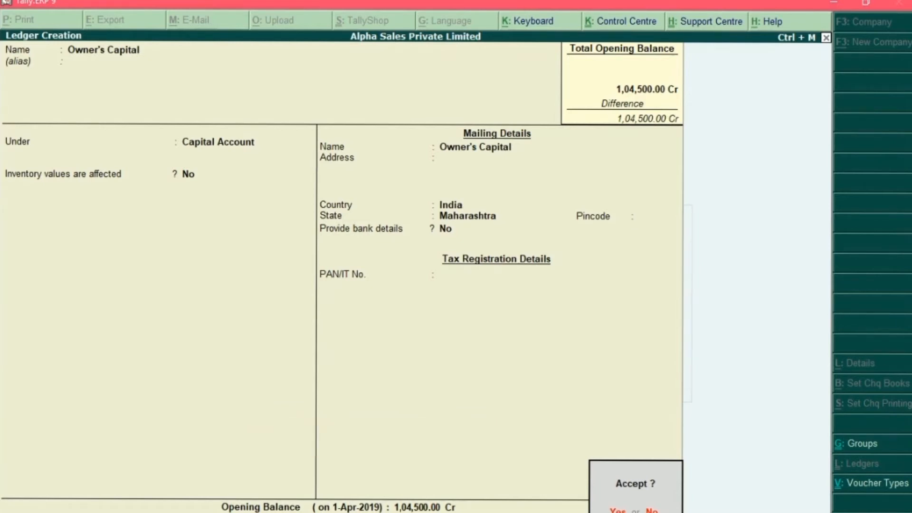
key("ctrl+a")
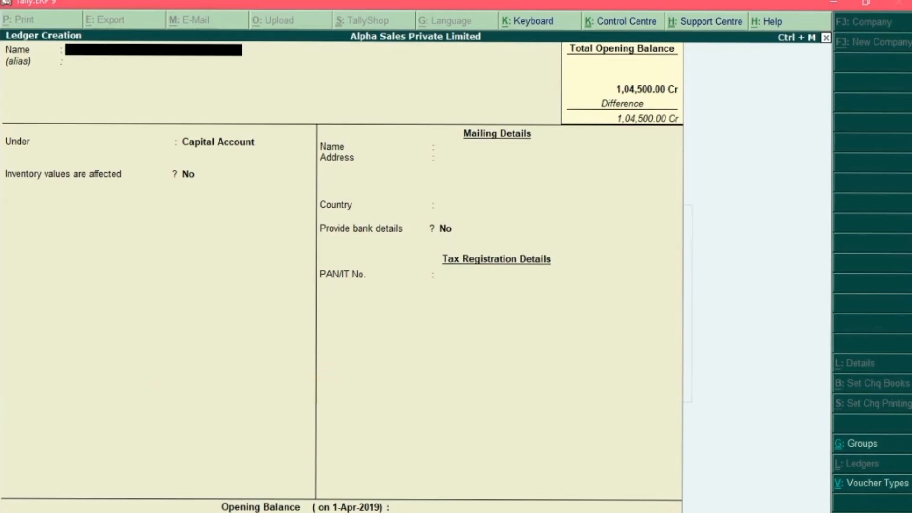
Step: Page back through the existing ledgers to review the saved Owner's Capital, and return to the blank creation form
key("Page_Up")
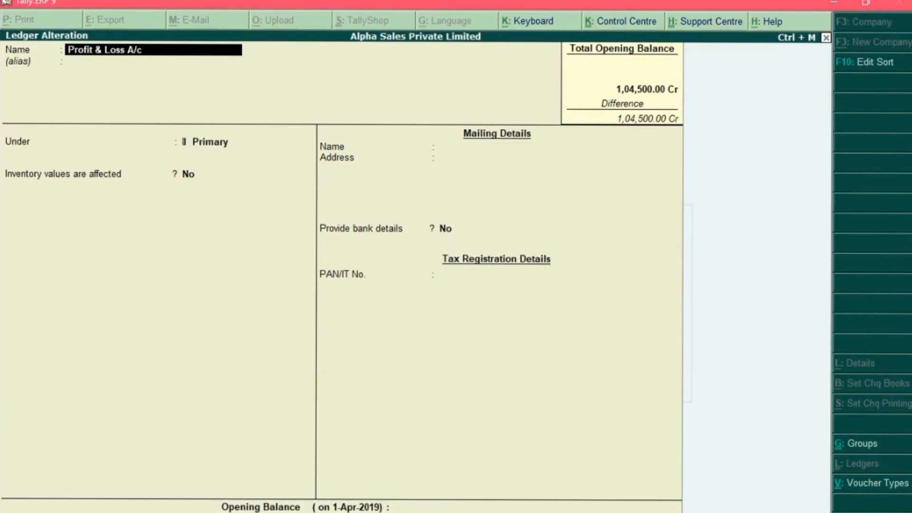
key("Page_Up")
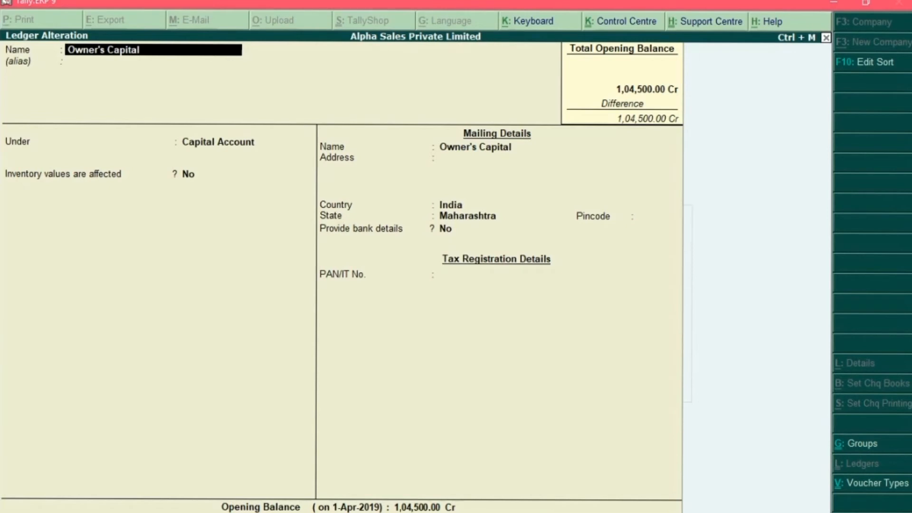
key("Page_Down")
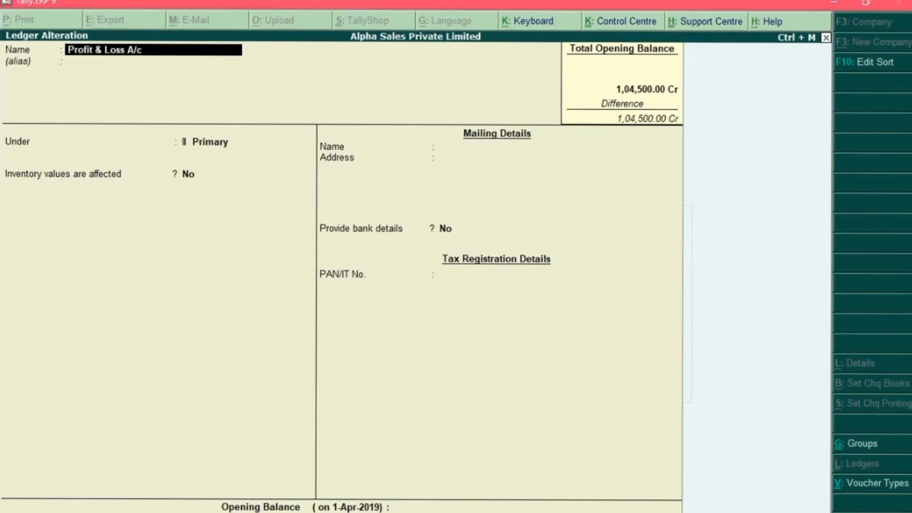
key("Page_Down")
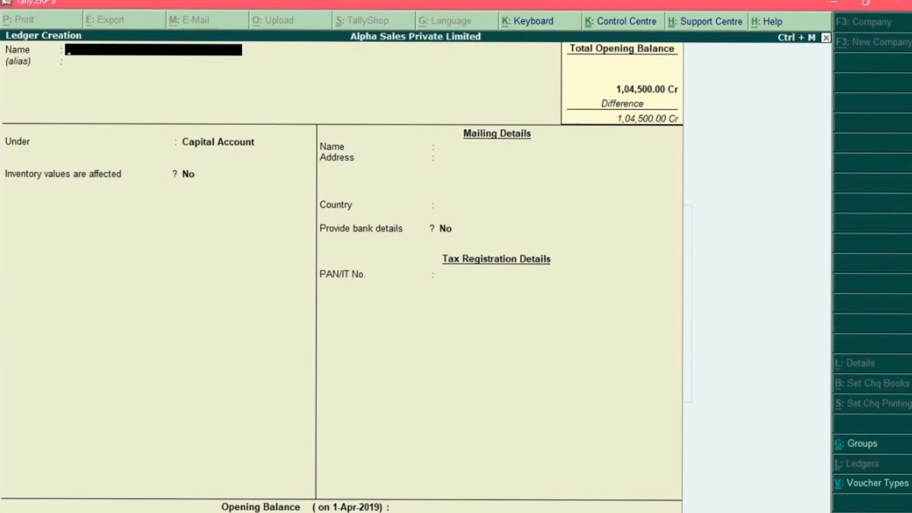
Step: Quit single ledger creation and start creating multiple ledgers under All Items
key("Escape")
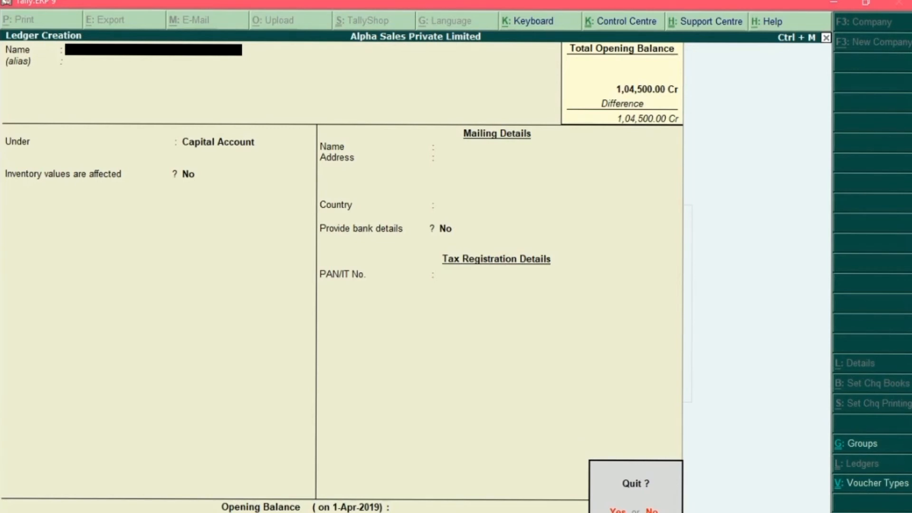
key("y")
key("Down")
key("Down")
key("Down")
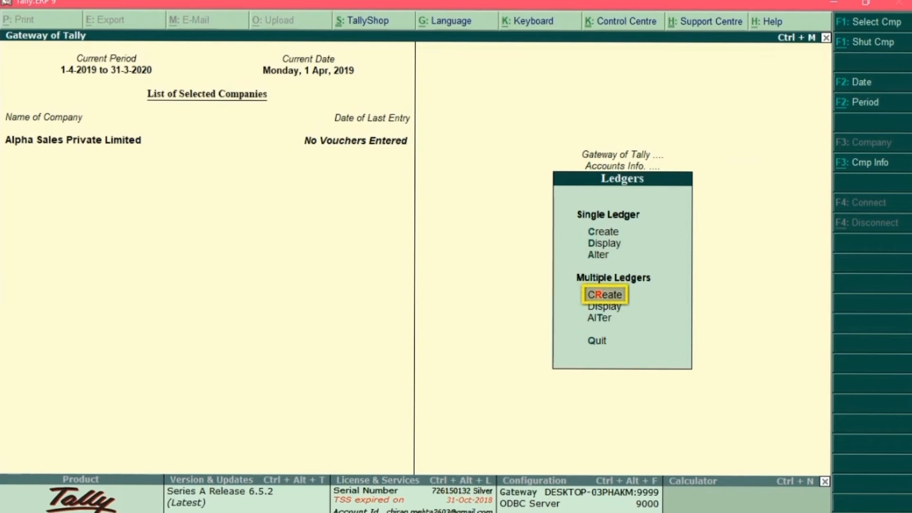
key("Return")
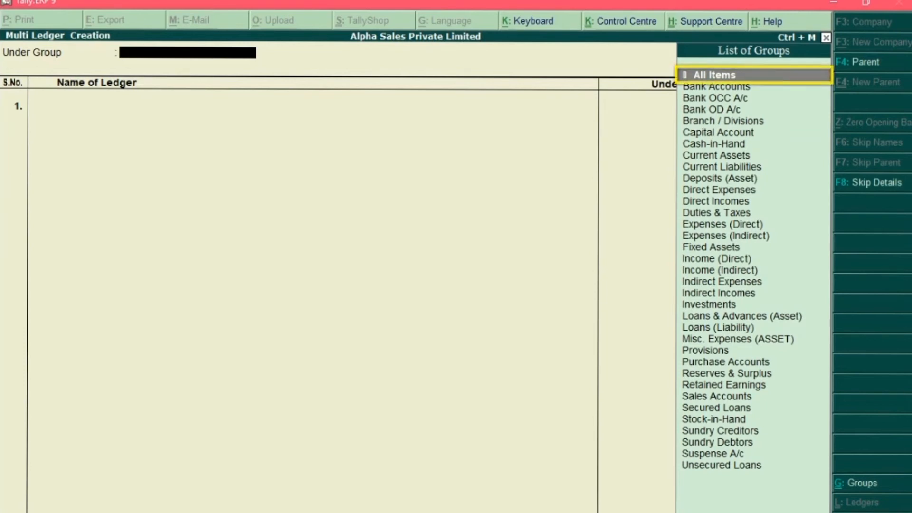
key("Return")
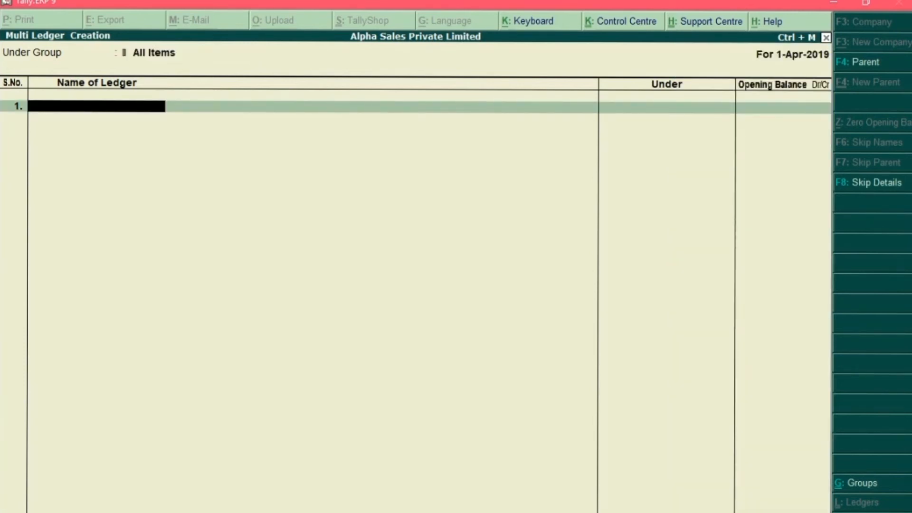
Step: Add the ledger Shivam Enterprises under Sundry Creditors with an opening balance of 15000 Cr
type("Shivam Enterprises")
key("Return")
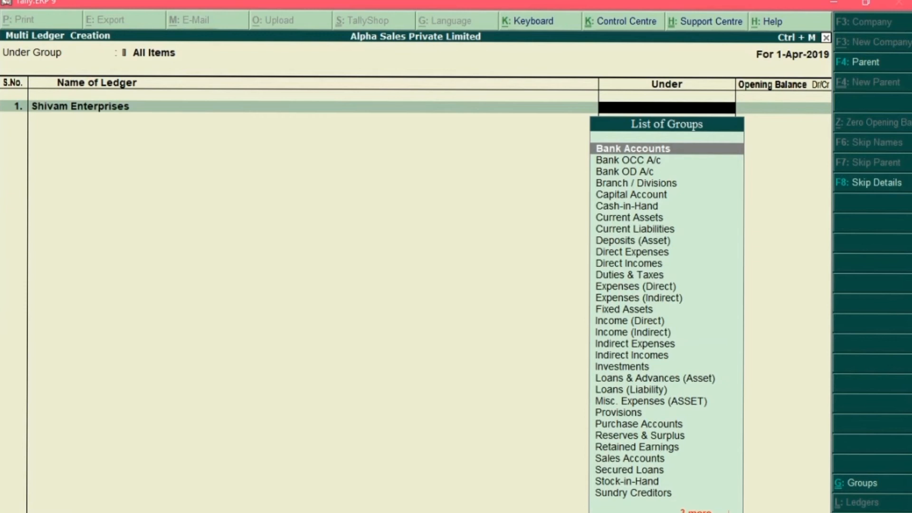
type("sund")
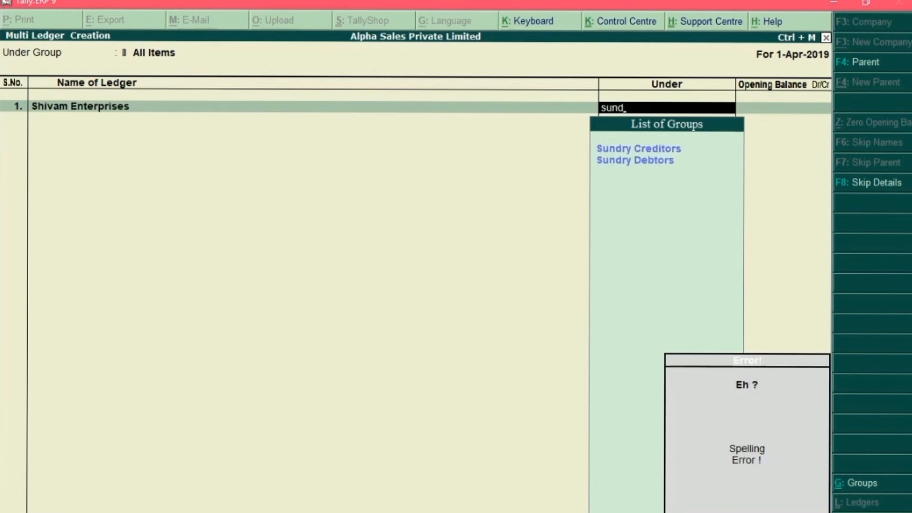
key("Return")
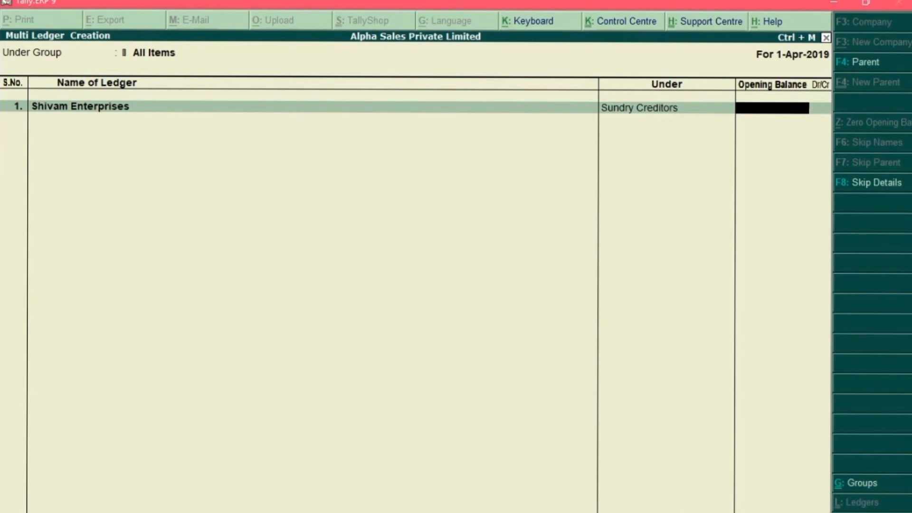
type("15000")
key("Return")
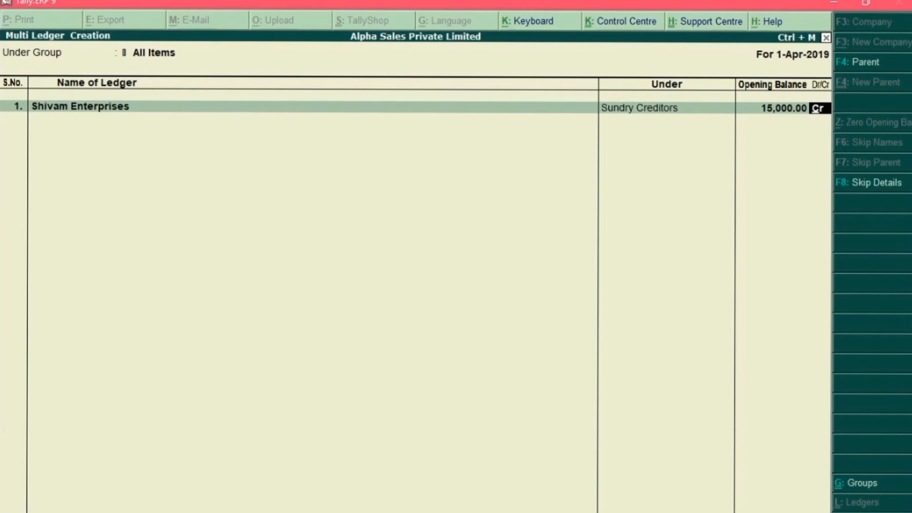
key("Return")
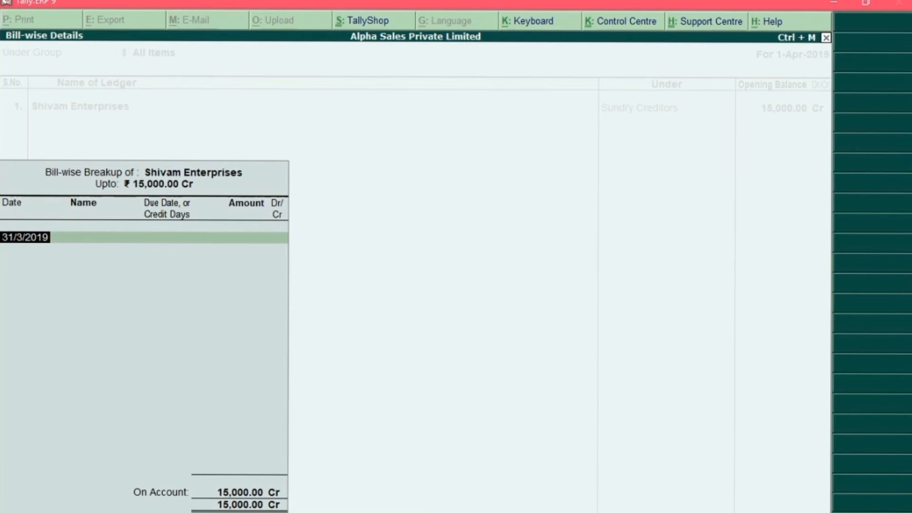
Step: In the bill-wise breakup of Shivam Enterprises, enter Bill 101 dated 23-3-2019, due 4-4-2019, for 10000 Cr
type("23-3-2019")
key("Return")
type("Bill 101")
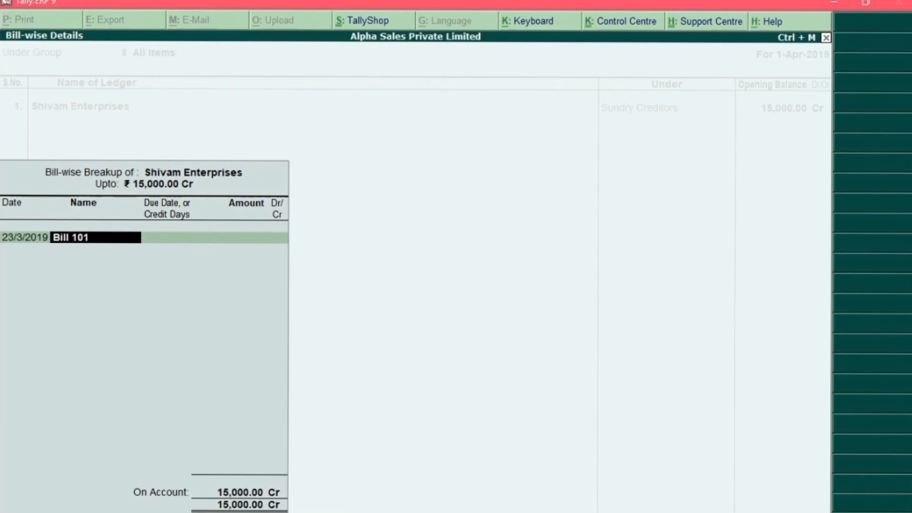
key("Return")
type("4-4-201")
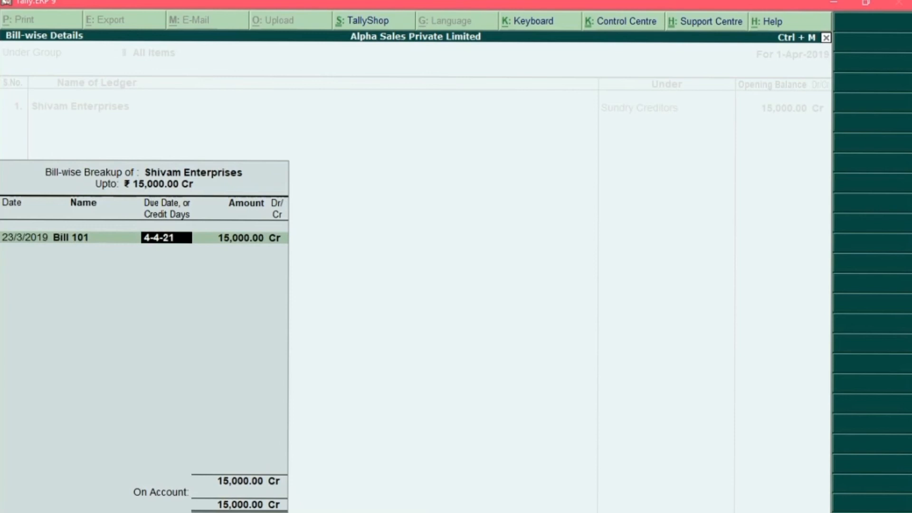
type("9")
key("Return")
type("10000")
key("Return")
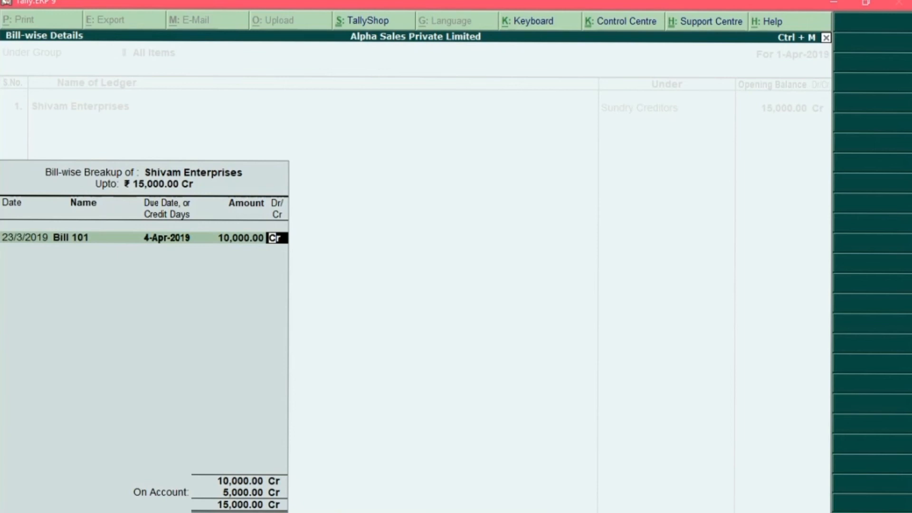
key("Return")
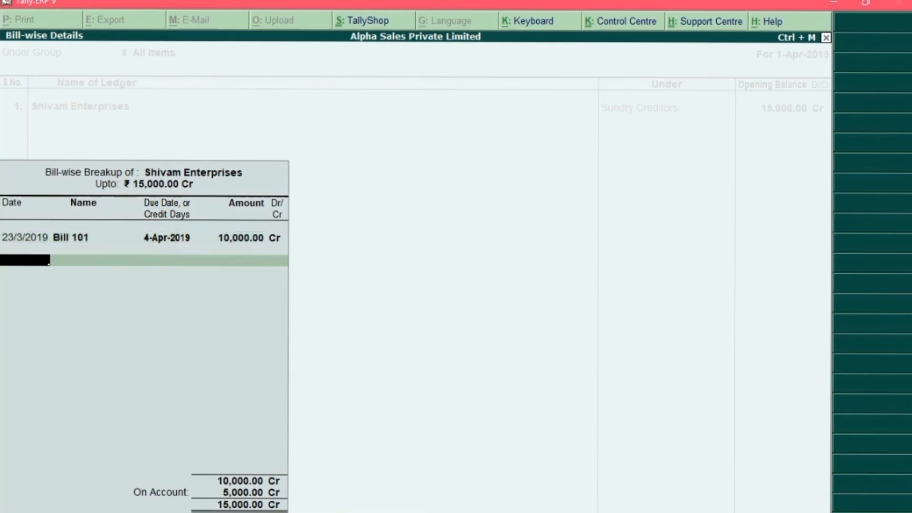
Step: Add Bill 102 dated 28-3-2019 with 15 days' credit for 5,000 Cr and complete the bill-wise breakup
type("28-3-2019")
key("Return")
type("Bill 102")
key("Return")
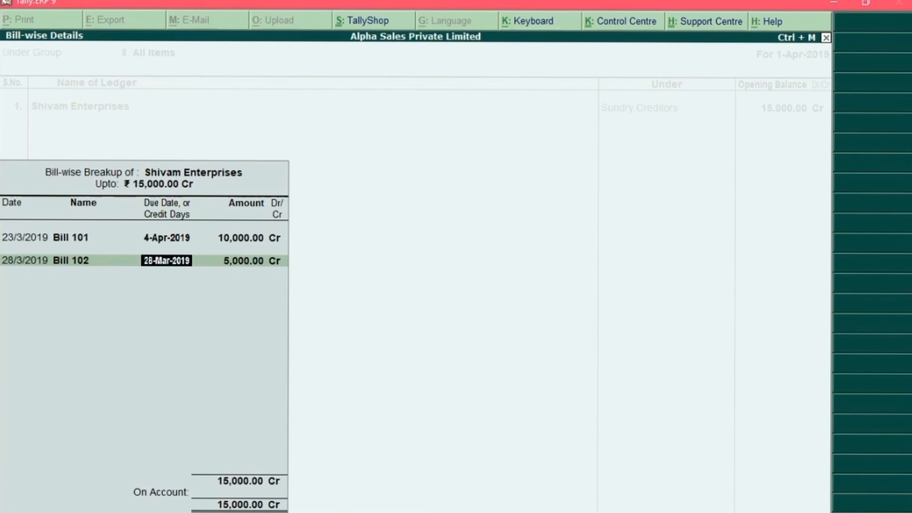
type("15")
type("day")
key("Return")
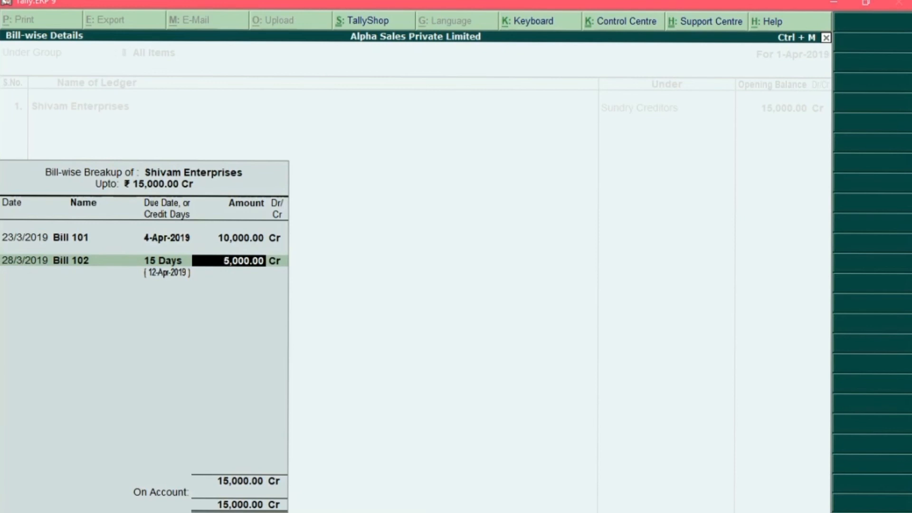
key("Return")
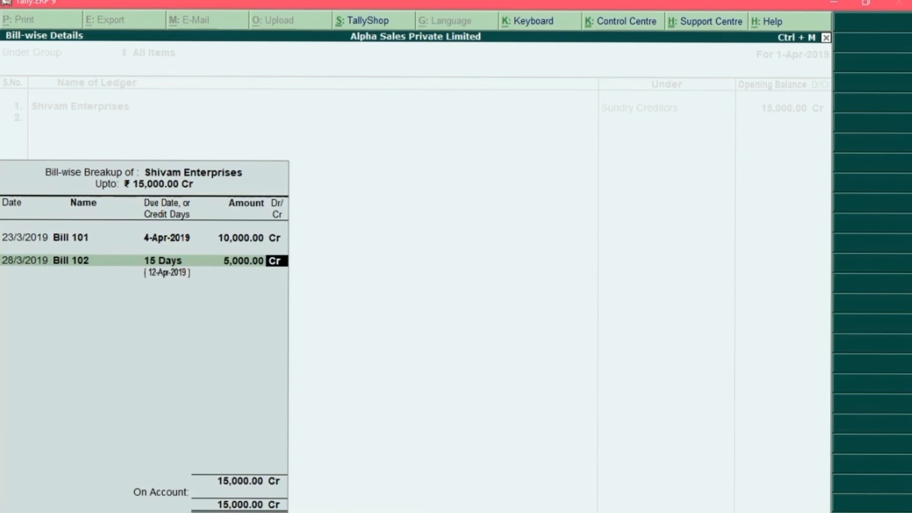
key("Return")
key("Return")
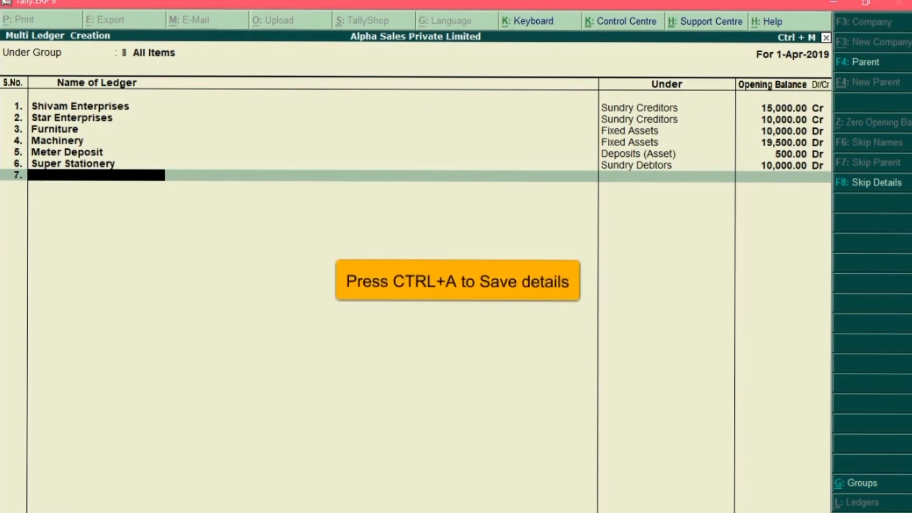
Step: Save the list of entered ledgers and quit multiple ledger creation
key("ctrl+a")
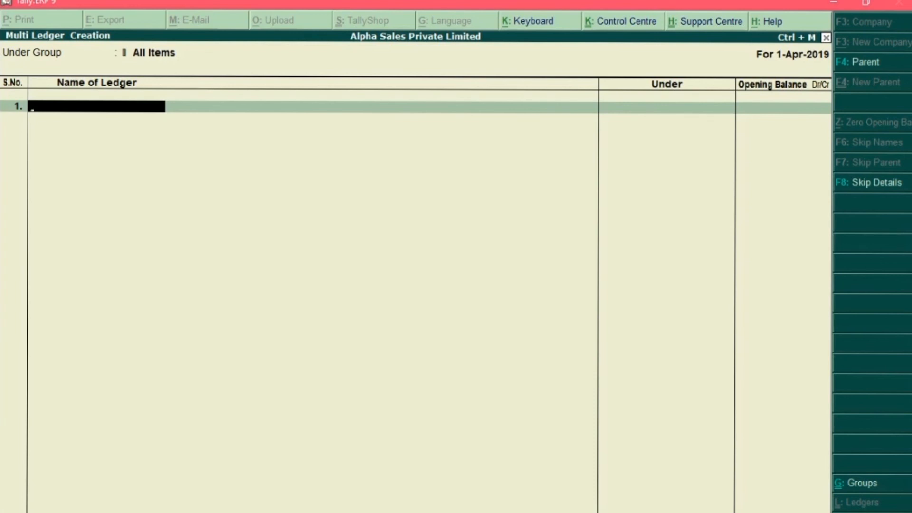
key("Escape")
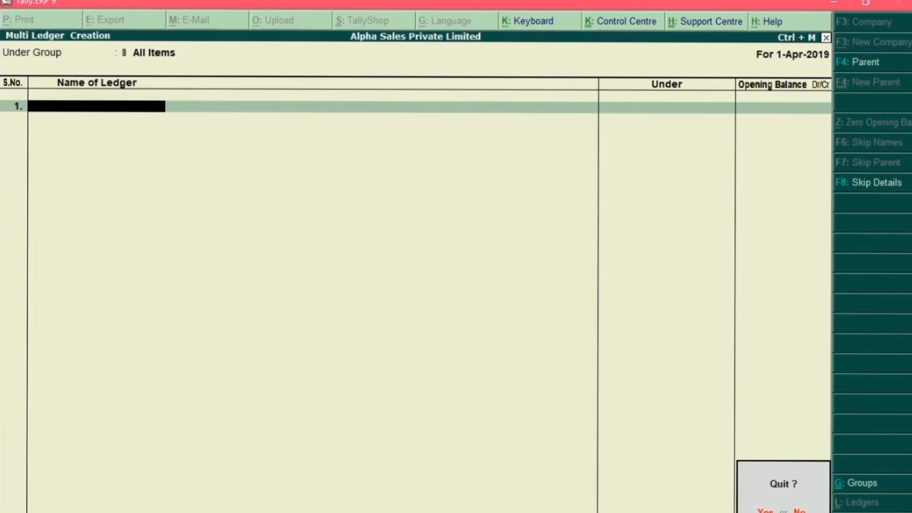
key("Return")
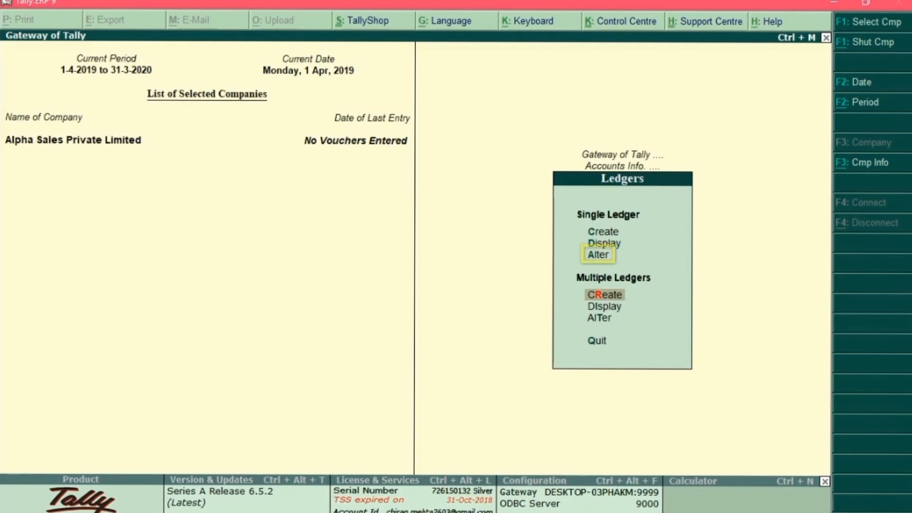
Step: Alter the existing single ledger Cash, setting its opening balance to 89,500 Dr, and accept the change
key("Up")
key("Return")
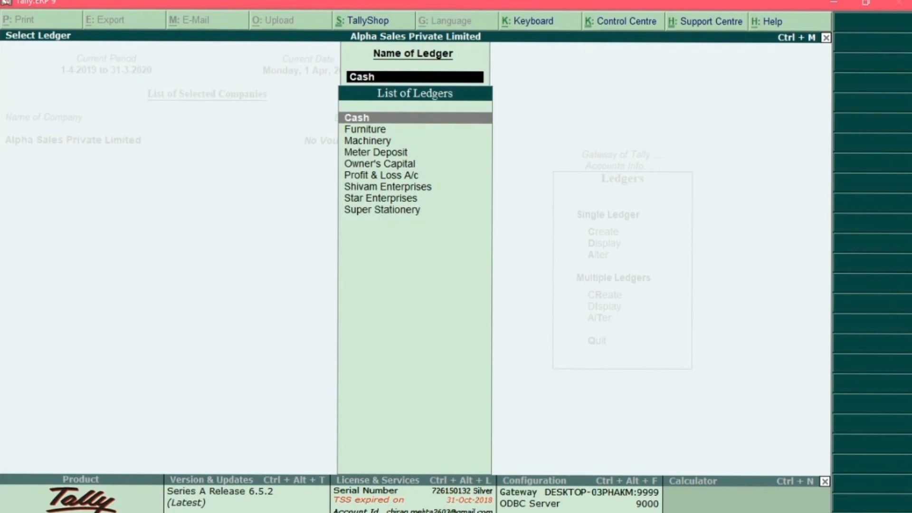
key("Return")
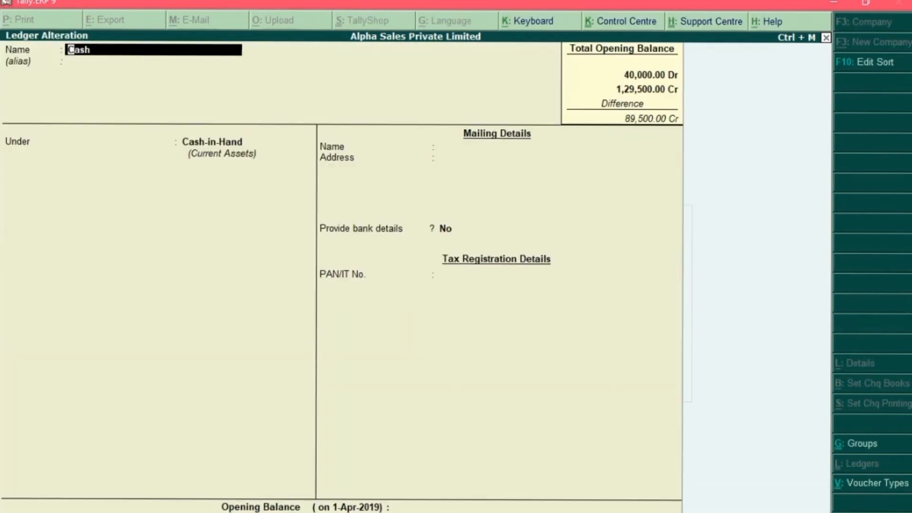
left_click(416, 507)
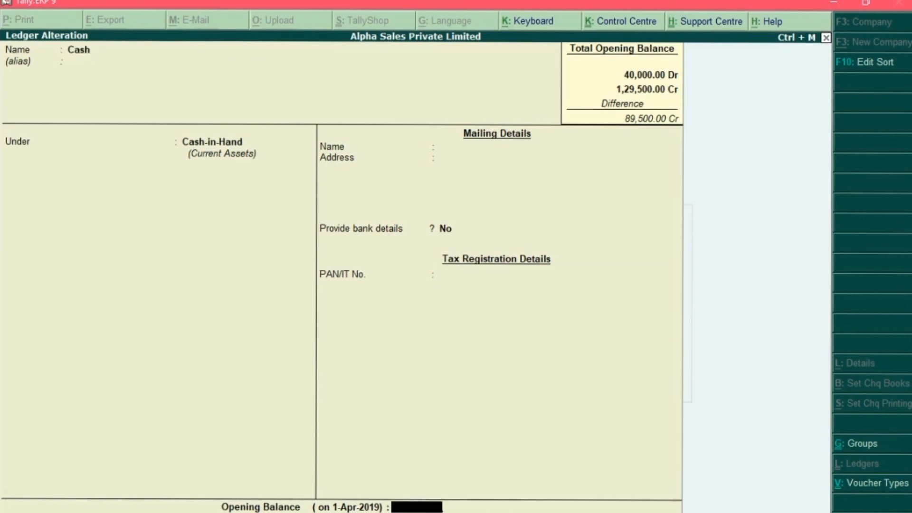
type("89")
type("500")
key("Return")
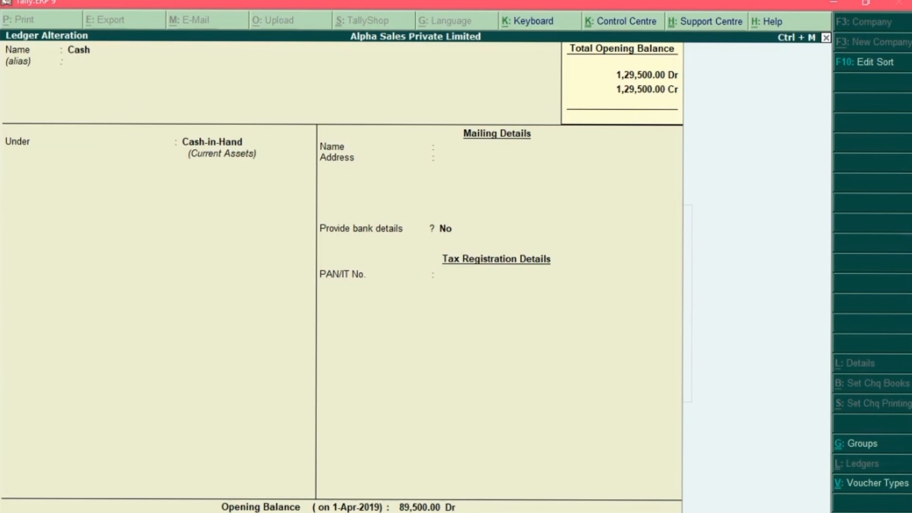
key("Return")
key("y")
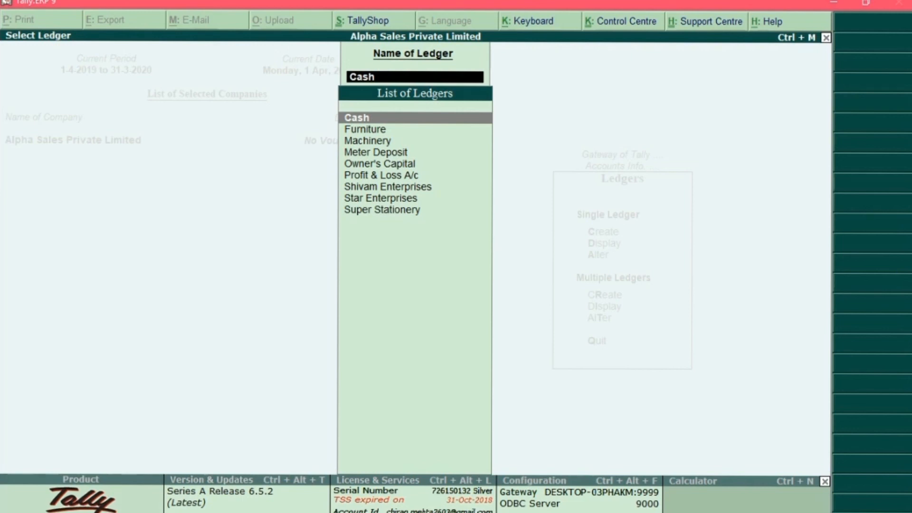
Step: Leave ledger alteration and view the company's Balance Sheet from the Gateway of Tally with its details expanded
key("Escape")
key("Escape")
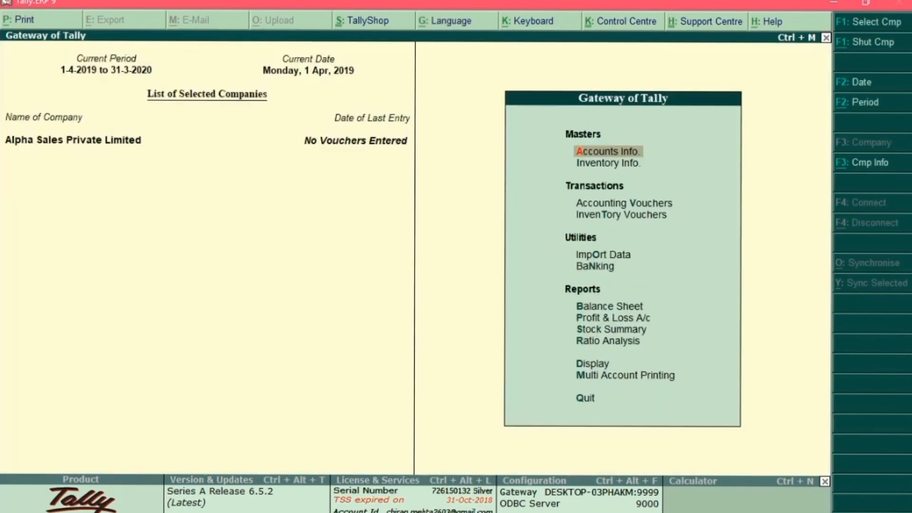
key("b")
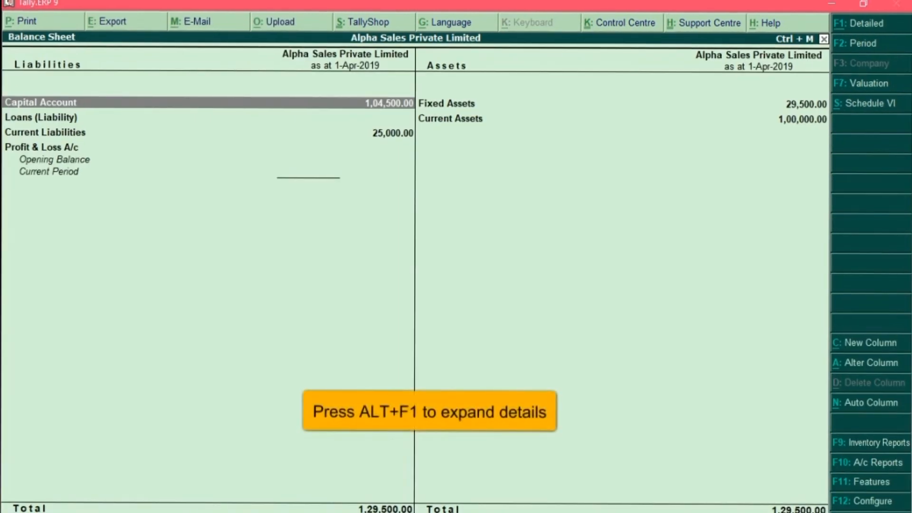
key("alt+F1")
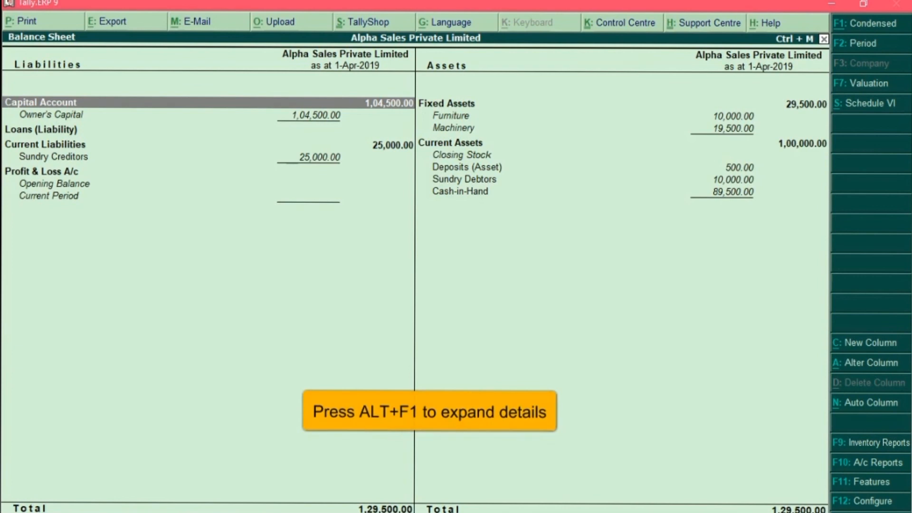